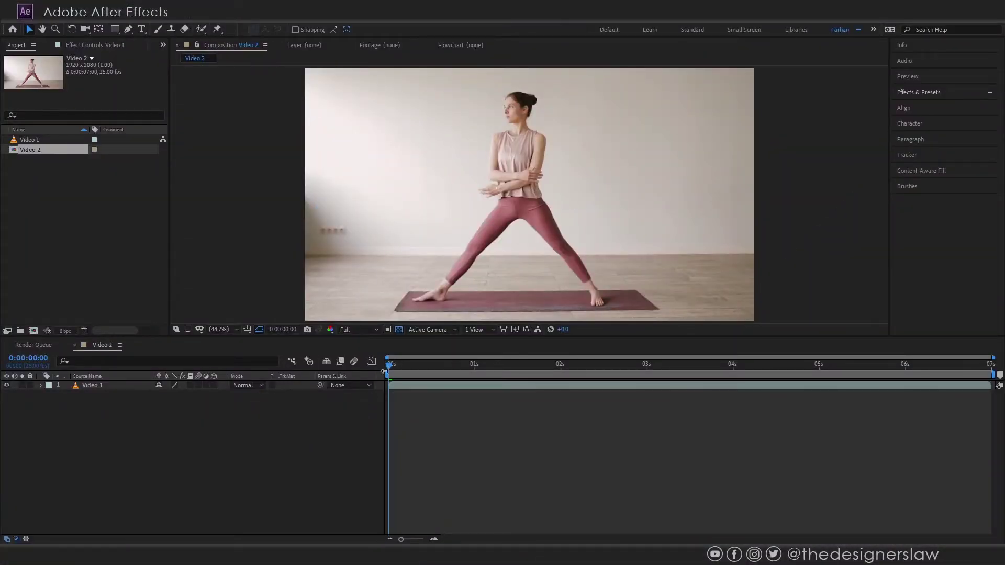
- Preview the opening movement of the clip and apply the Echo effect from the Time category to the Video 1 layer
drag(411, 364, 448, 364)
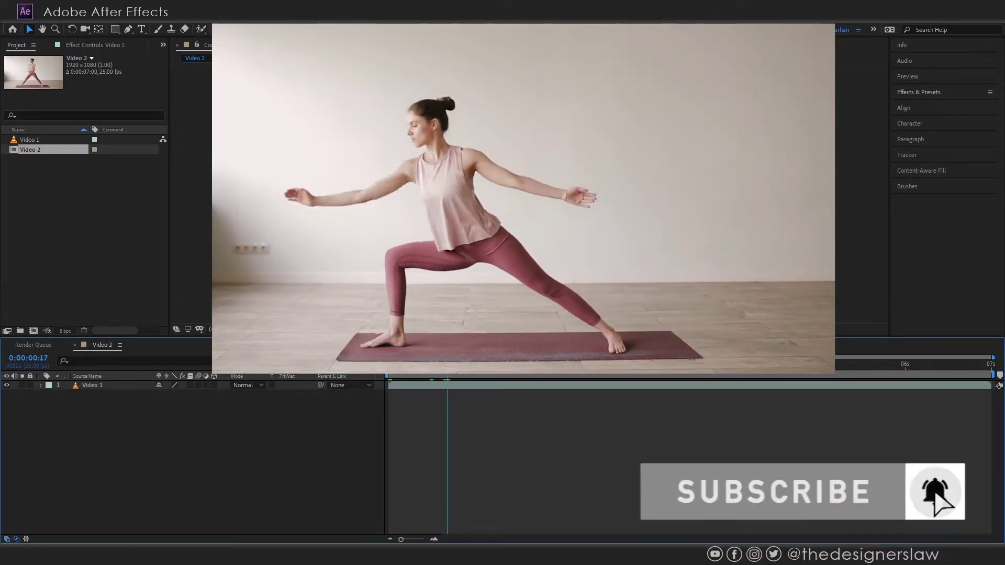
drag(447, 364, 430, 386)
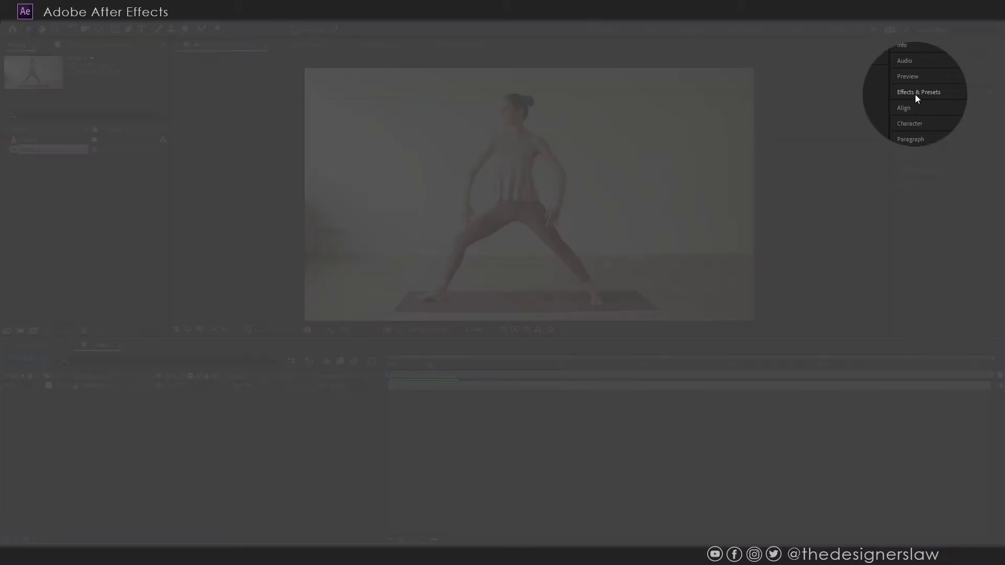
click(915, 93)
click(933, 105)
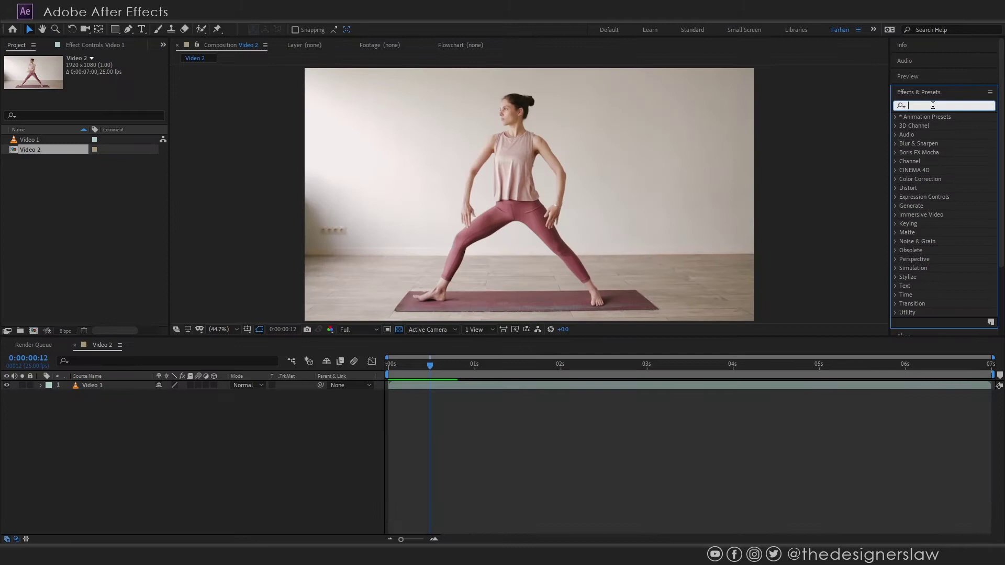
click(894, 295)
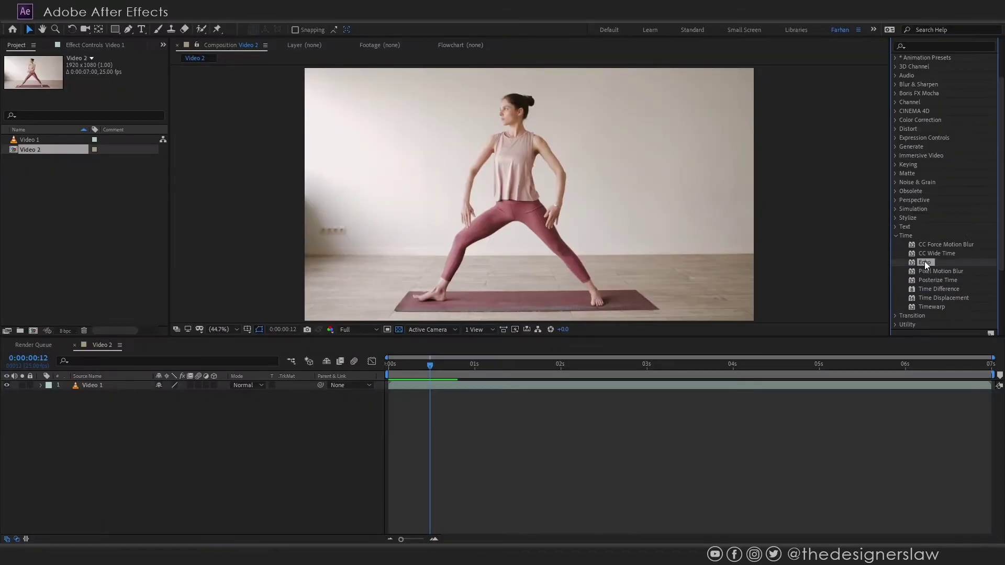
drag(924, 262, 84, 386)
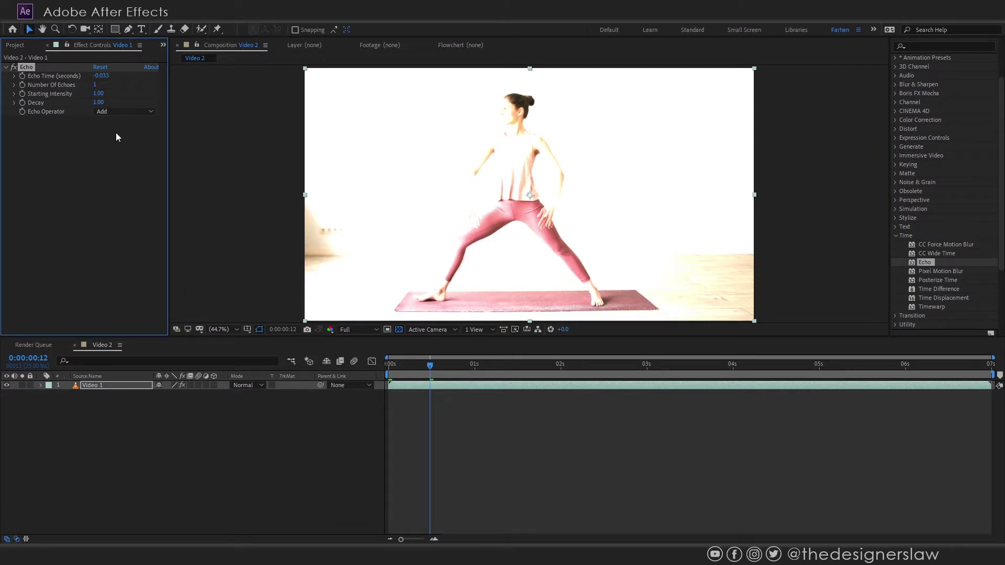
- Set the Echo effect's operator to Minimum and its number of echoes to 3
click(115, 113)
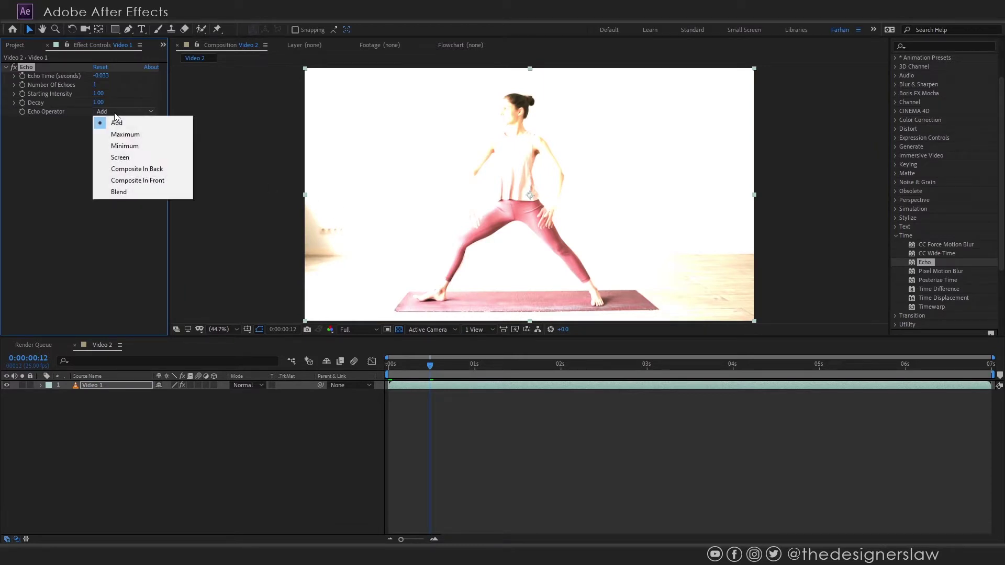
click(115, 147)
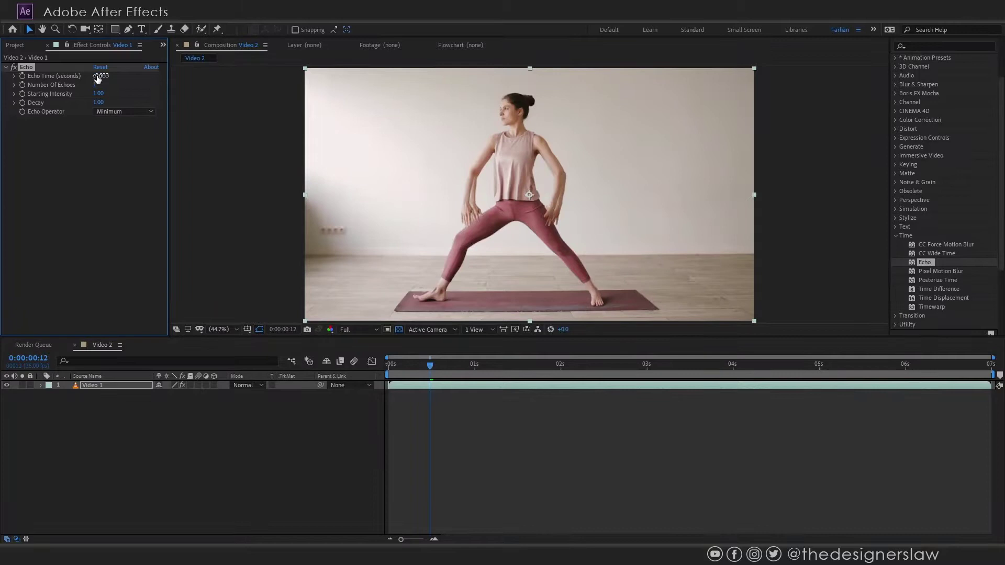
click(96, 85)
text(3)
click(113, 153)
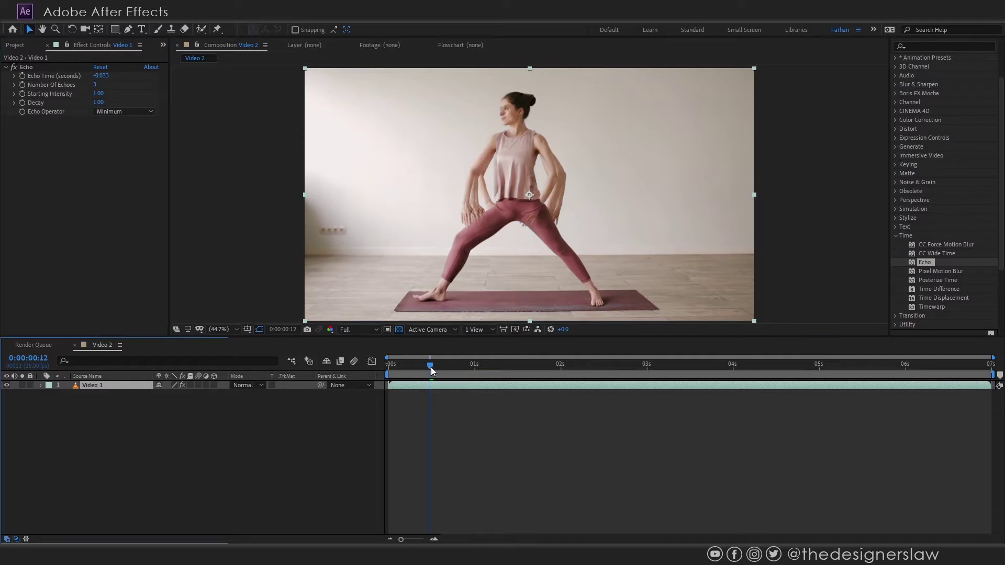
- Move to frame 16 and set the Echo Time to -0.2 seconds
drag(431, 366, 442, 368)
click(110, 76)
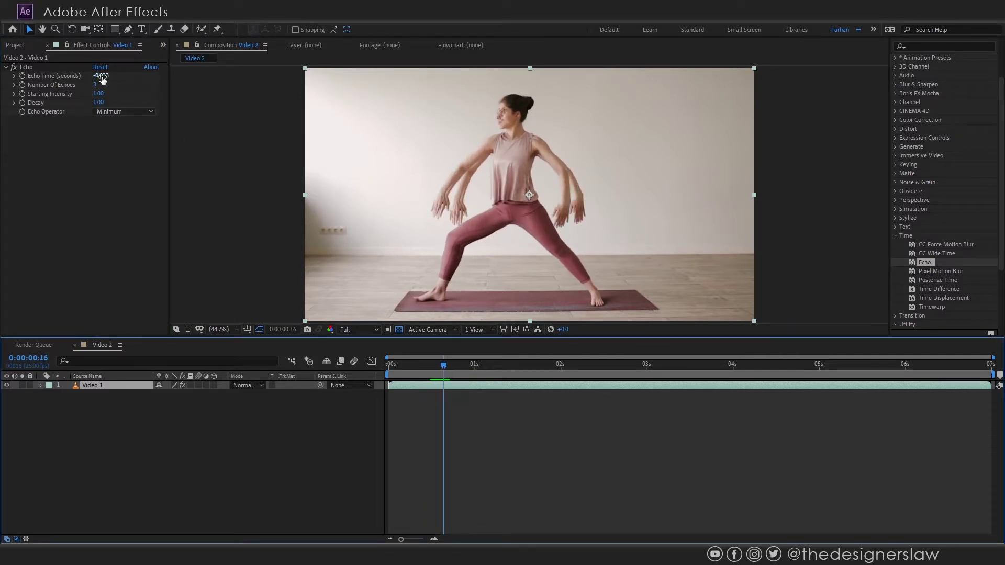
text(0.033)
key(BackSpace)
key(BackSpace)
key(BackSpace)
text(2)
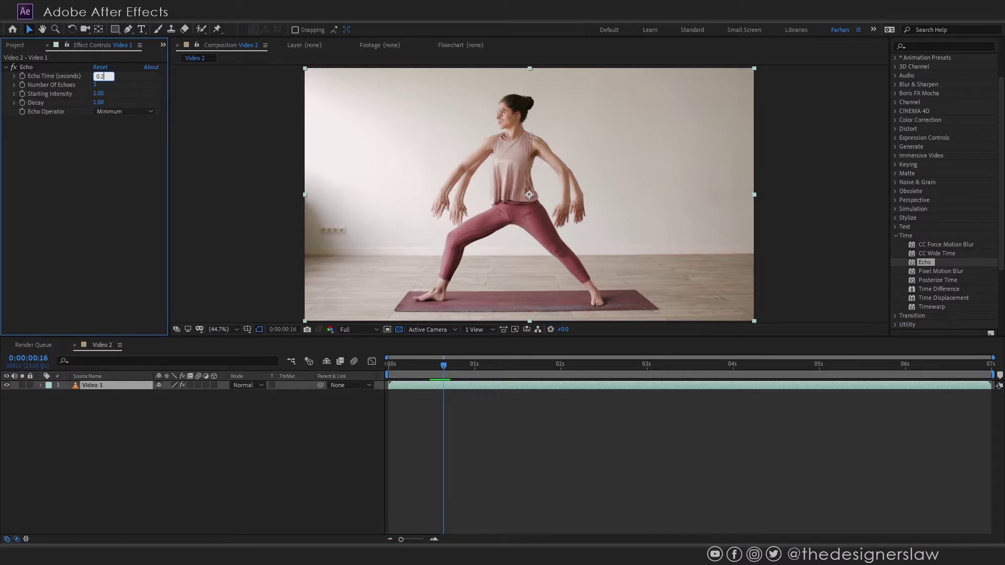
key(Return)
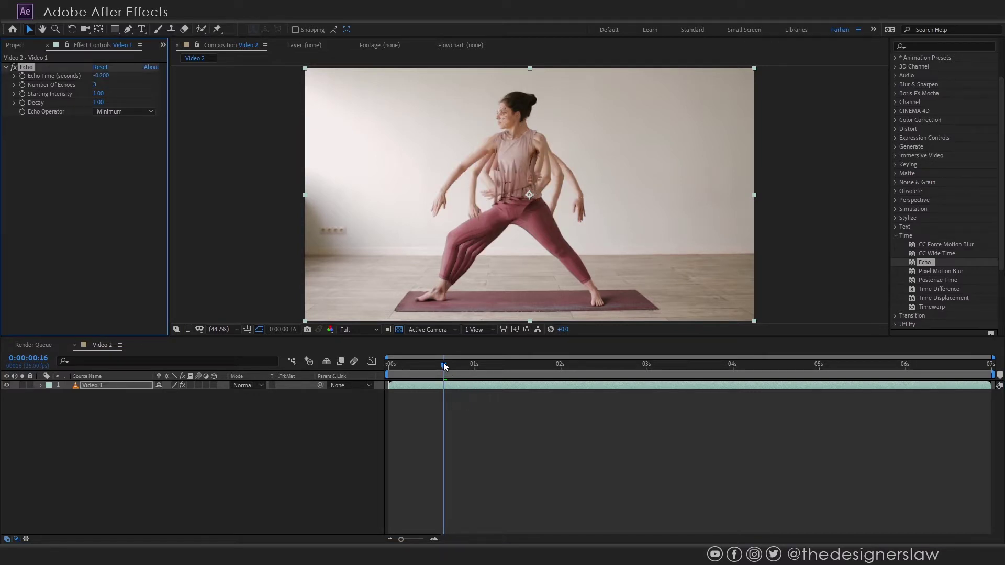
click(445, 365)
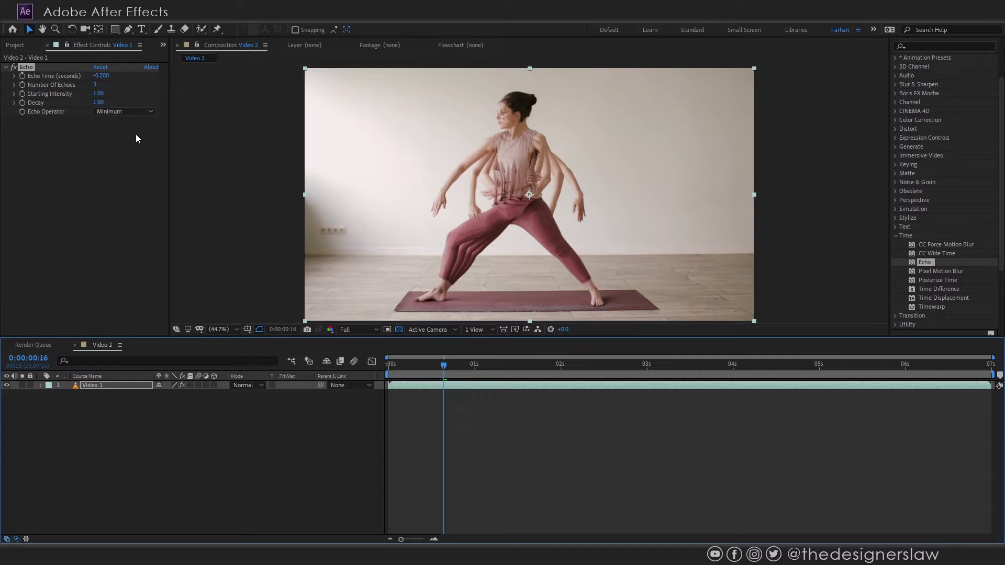
- Raise the Echo decay to 1.32 and inspect the overlapping echoes on the woman's torso and face up close
click(100, 96)
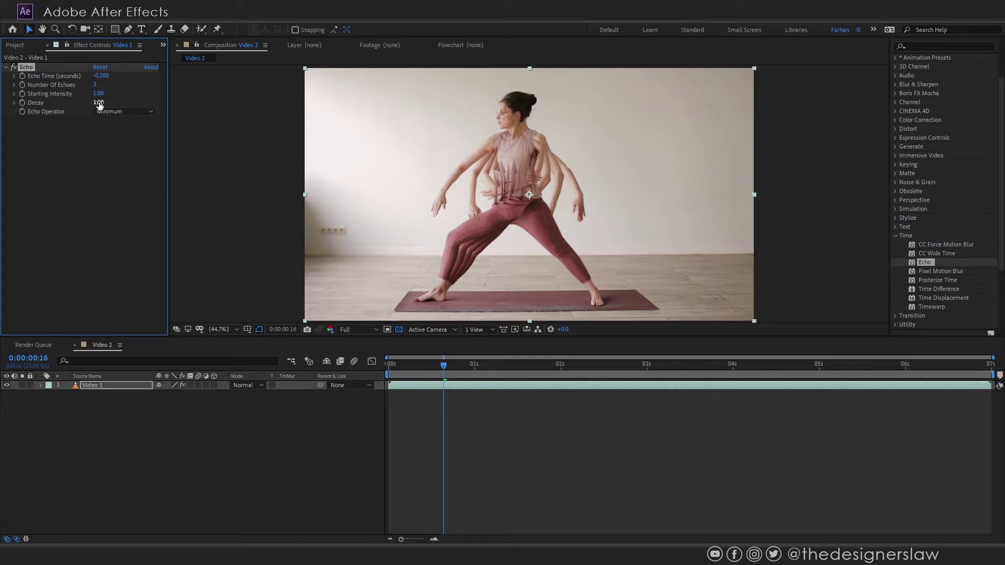
drag(100, 103, 114, 102)
scroll(516, 181, up, 4)
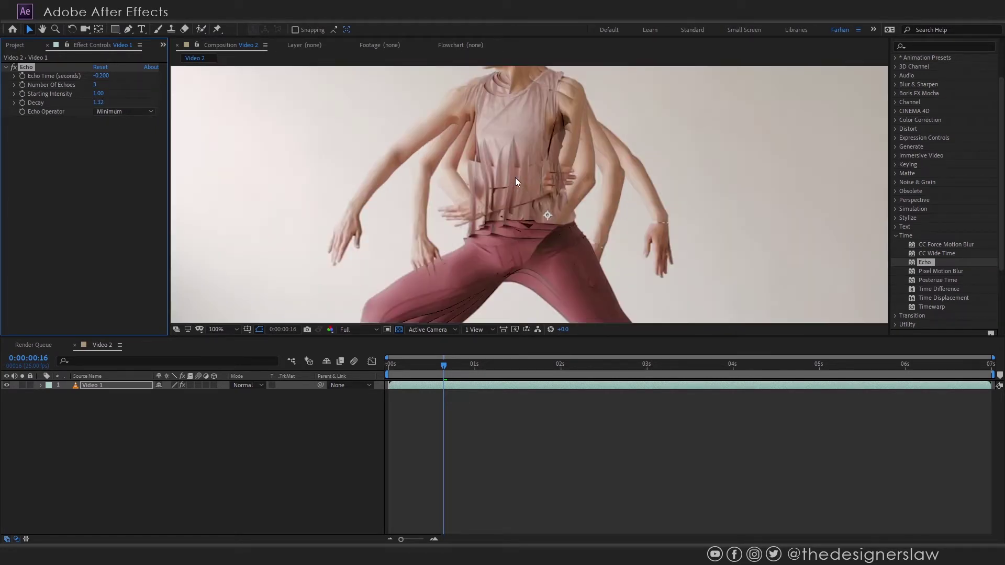
drag(530, 152, 496, 228)
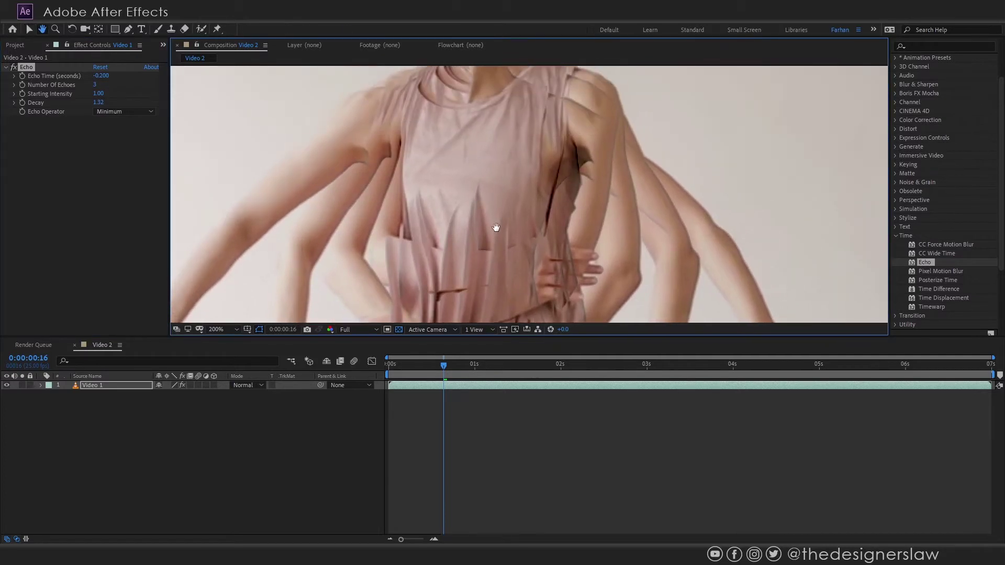
drag(500, 157, 520, 257)
drag(480, 135, 517, 168)
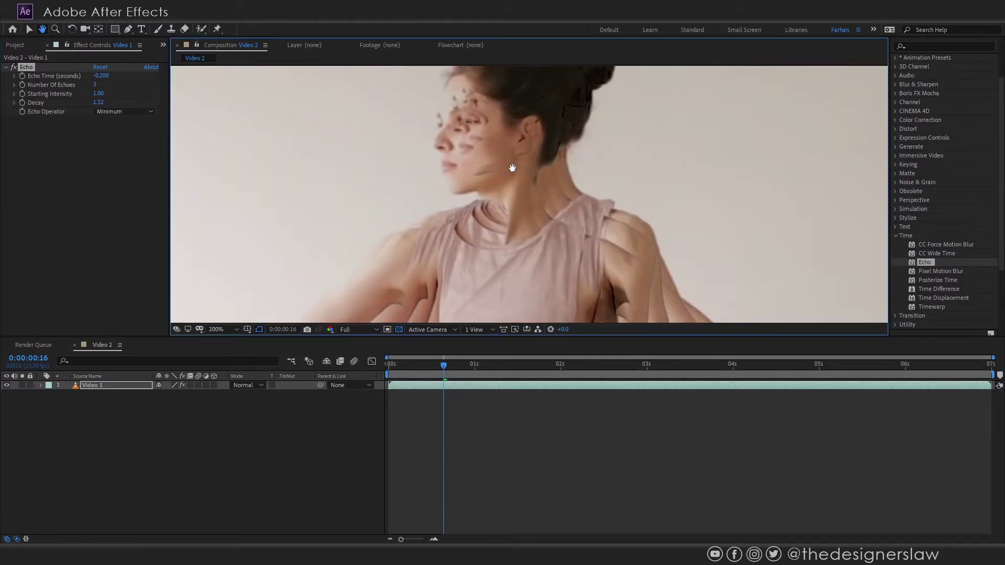
- Try the Composite In Back echo operator and delete the Echo effect from the Video 1 layer
key(v)
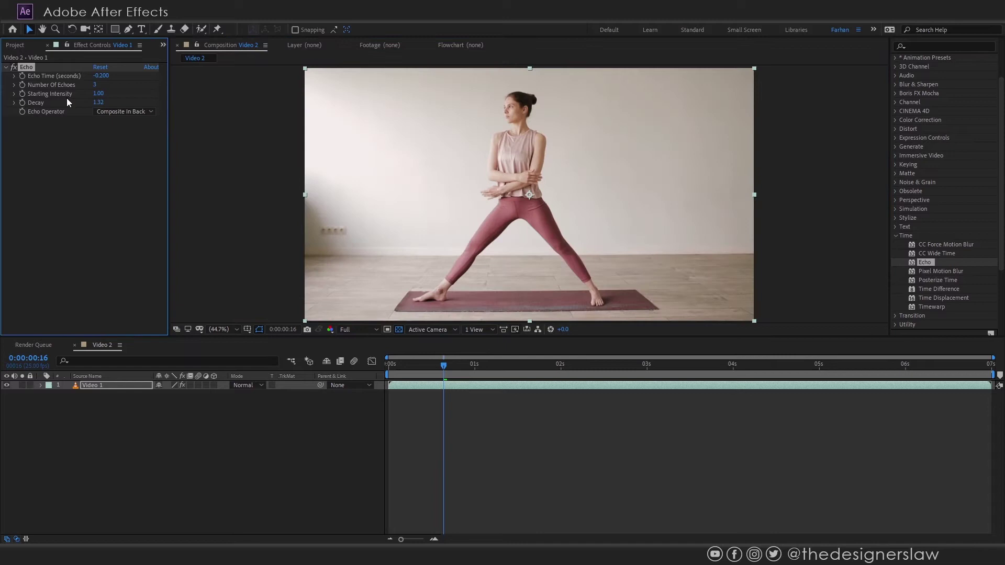
key(Delete)
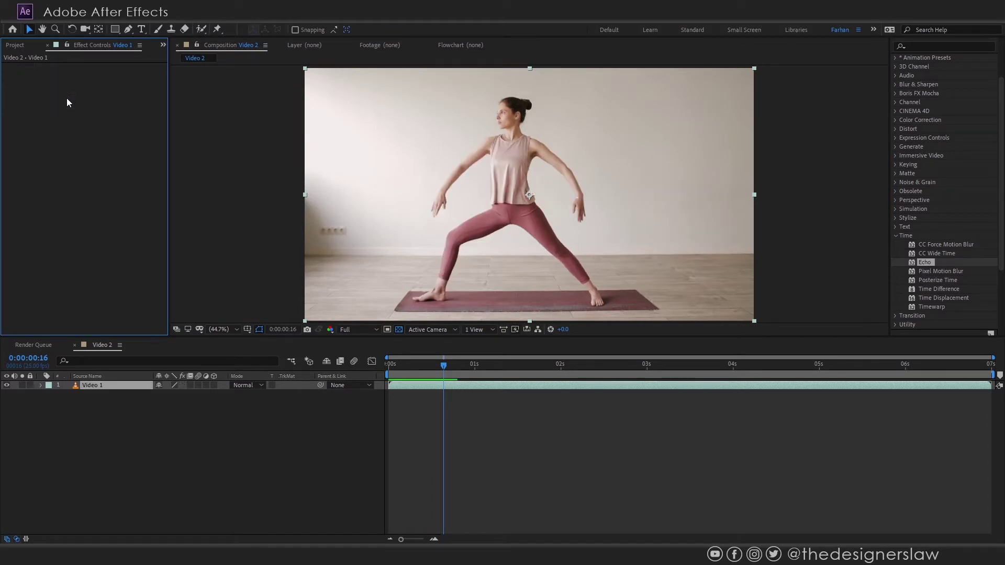
- Duplicate the Video 1 layer and rename the lower copy Base
click(92, 388)
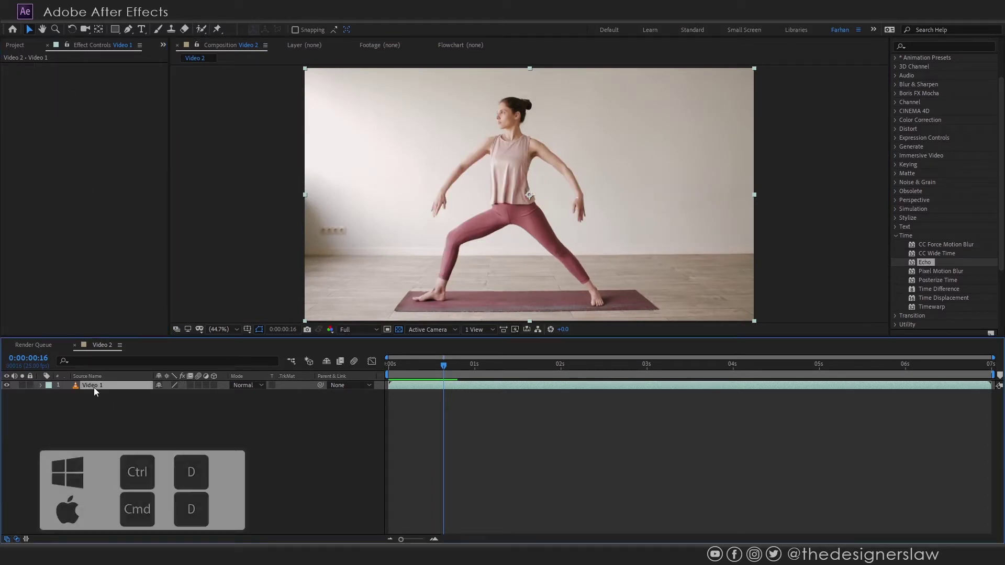
key(ctrl+d)
right_click(92, 396)
click(118, 391)
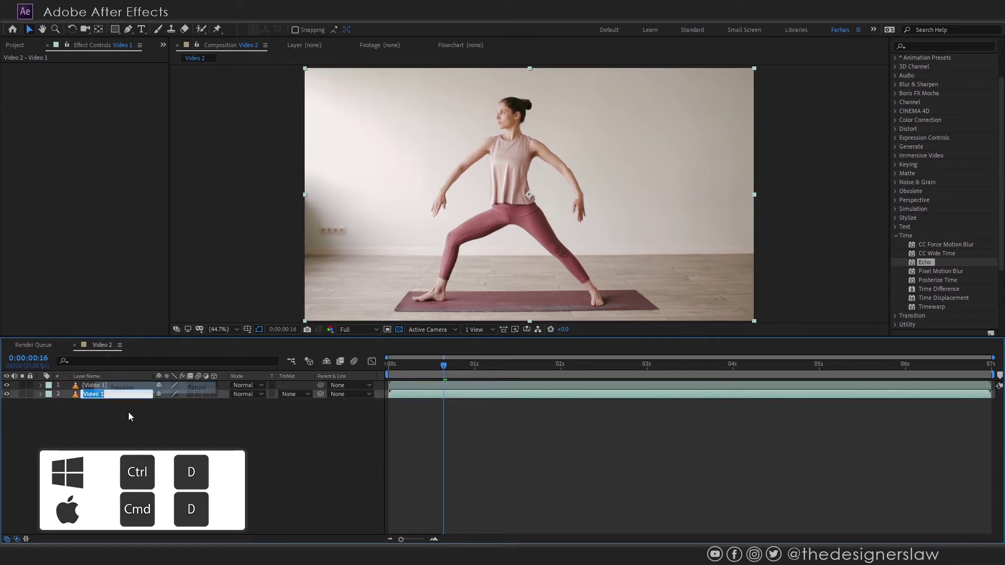
text(Base)
key(Return)
- Rename the upper video layer Echo
right_click(97, 387)
click(123, 382)
text(Echo)
key(Return)
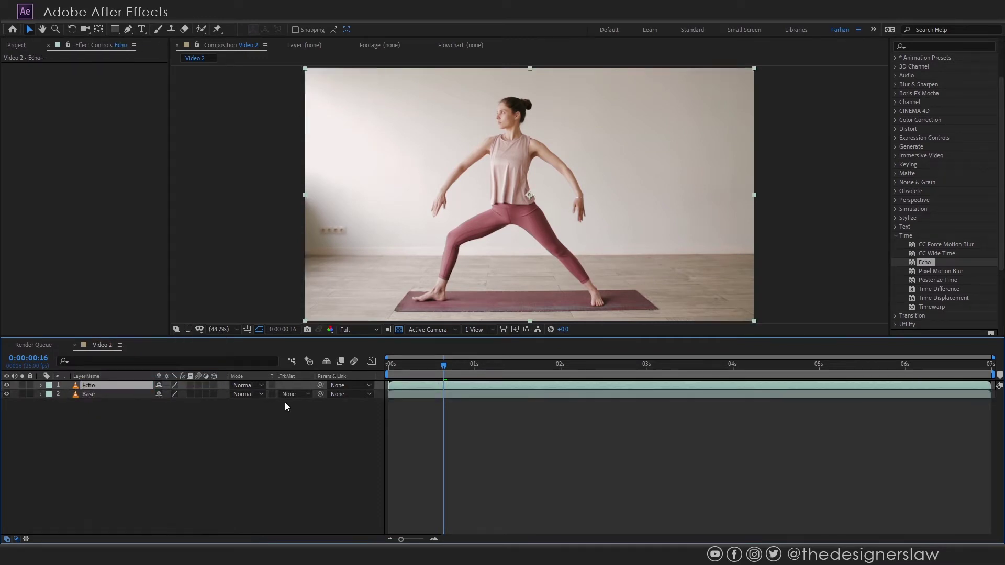
- At the first frame of the Echo layer, paint a Roto Brush foreground stroke over the woman from head through torso and legs
drag(443, 366, 382, 373)
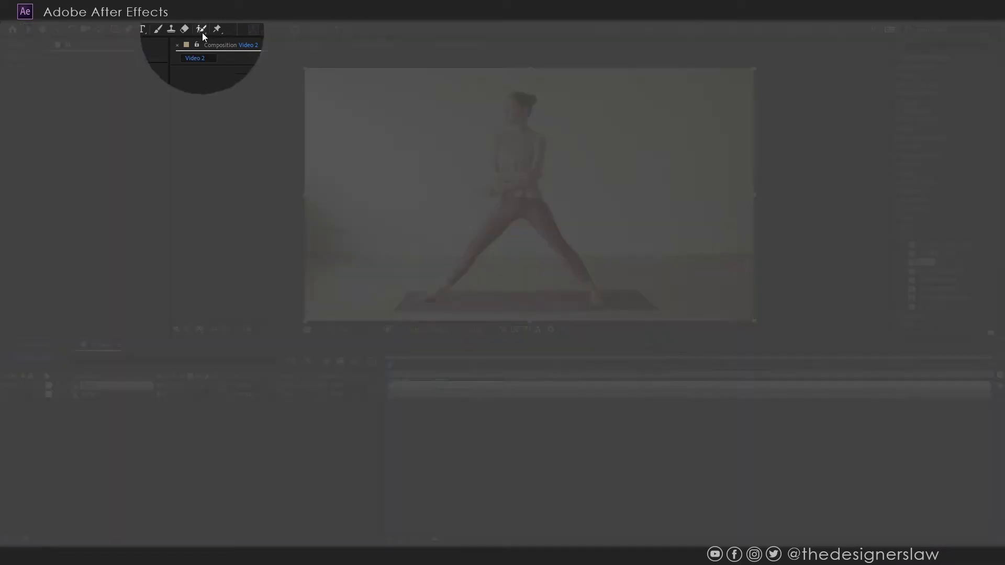
click(200, 30)
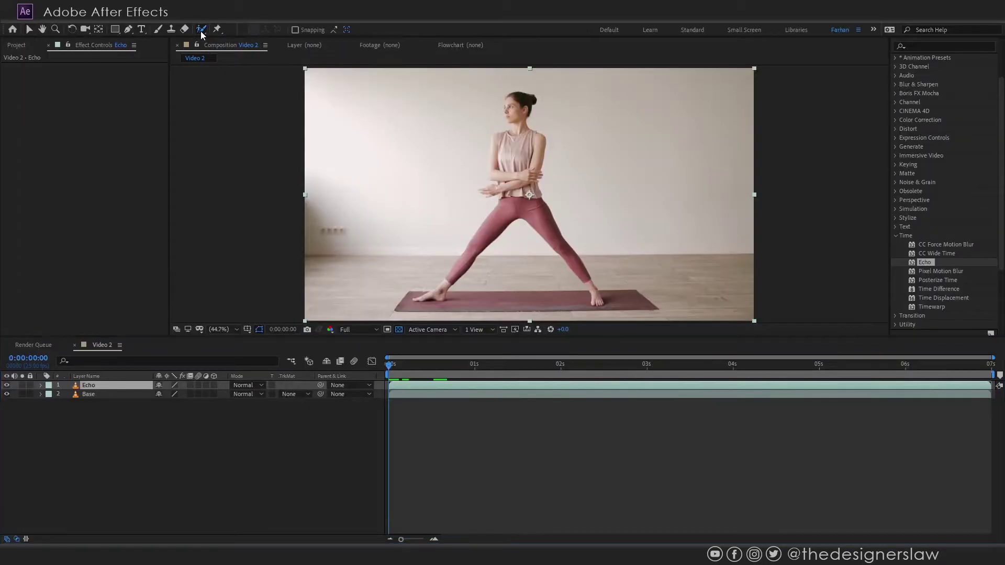
double_click(511, 168)
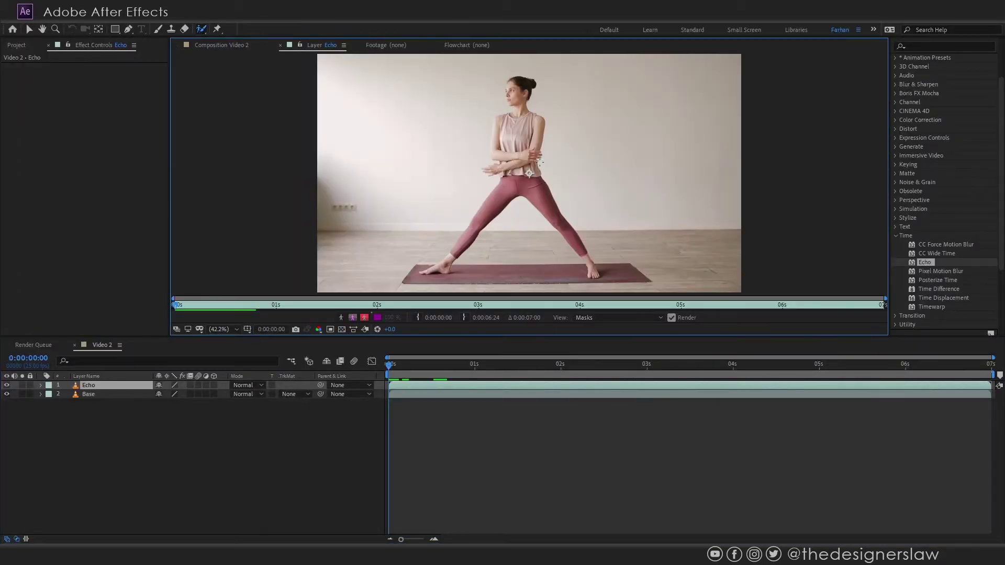
mouse_move(517, 83)
mouse_down()
mouse_move(516, 147)
mouse_move(581, 249)
mouse_up()
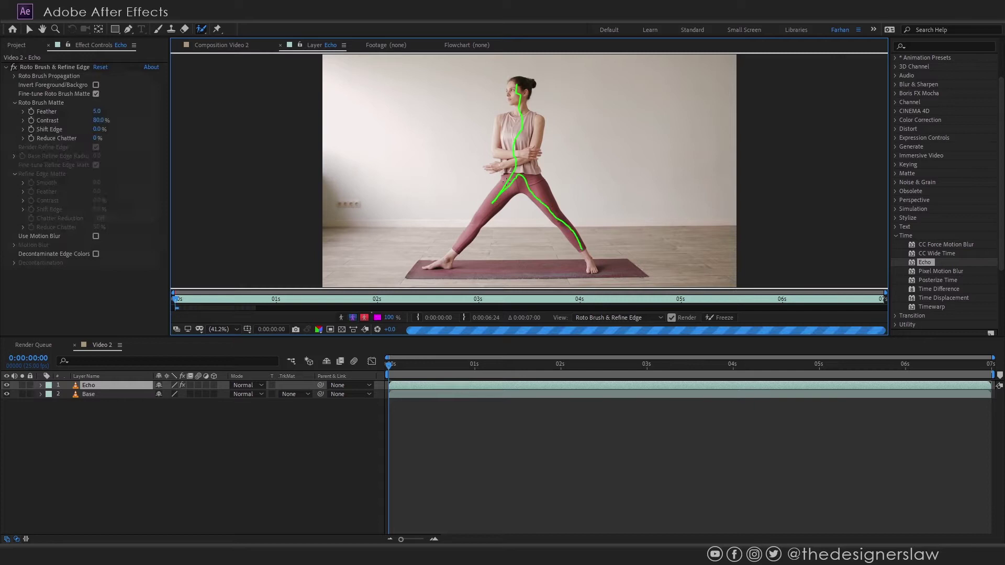
- Advance to frame 2 and subtract the background beside the woman's upper arm from the Roto Brush selection
drag(176, 299, 182, 298)
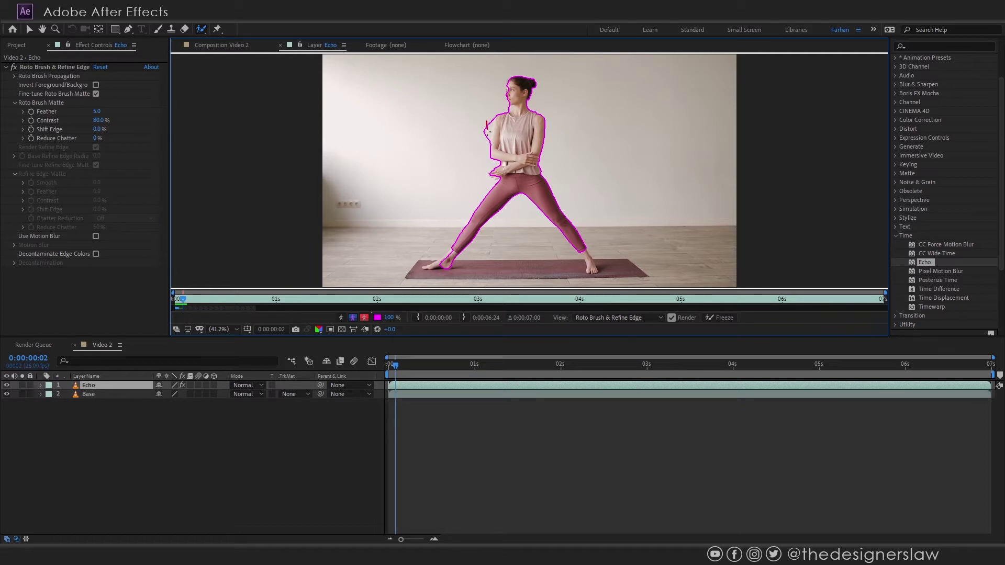
drag(489, 124, 491, 147)
drag(495, 141, 496, 149)
- Choose the 5 px hard round brush preset and refine the Roto Brush outline around the woman's torso and arms
click(895, 235)
scroll(944, 196, up, 3)
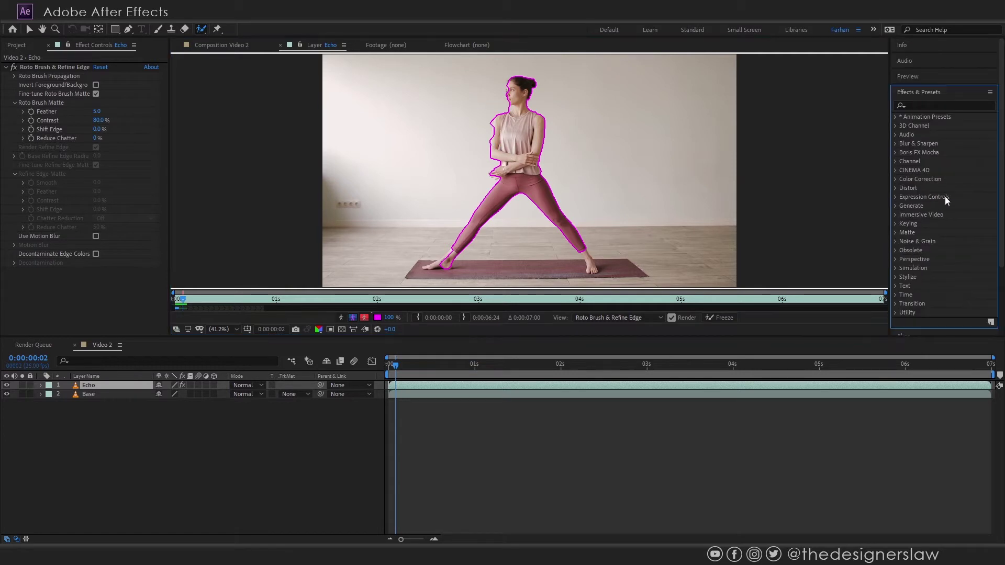
click(904, 93)
click(907, 186)
scroll(511, 149, up, 3)
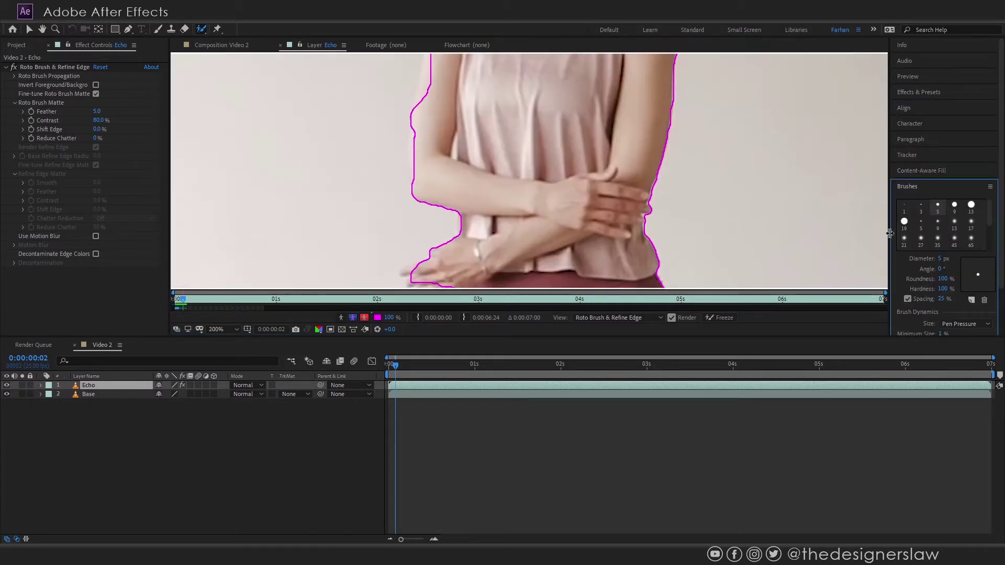
click(904, 222)
click(938, 207)
drag(532, 121, 548, 179)
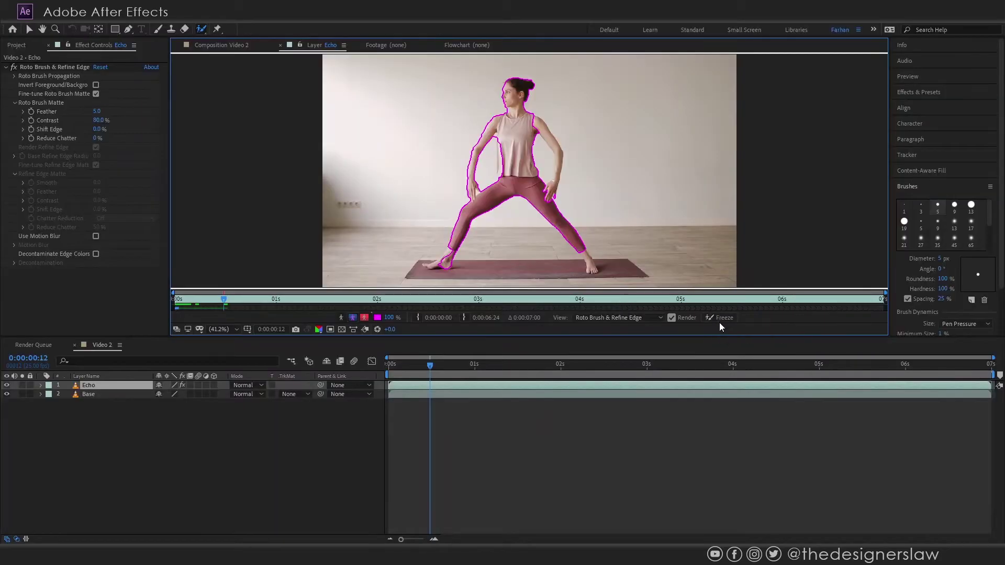
- Correct the Roto Brush outline around the woman's arms at frame 10
click(719, 321)
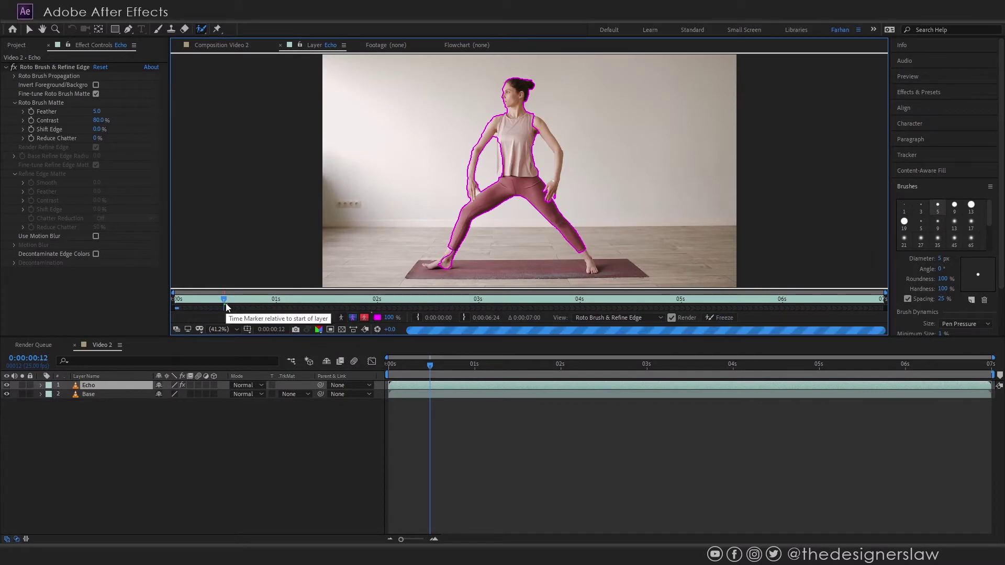
scroll(505, 158, up, 5)
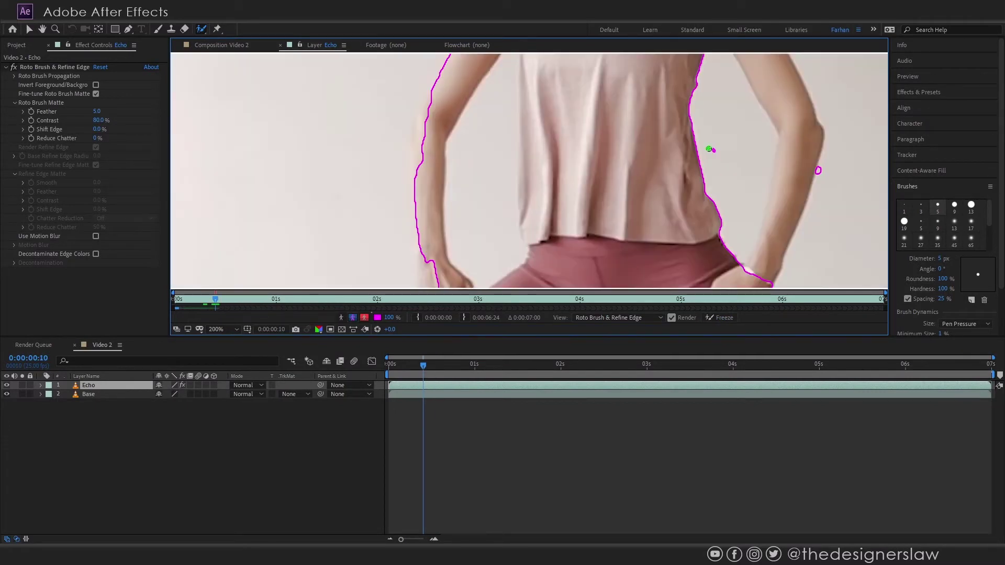
scroll(820, 168, down, 1)
drag(820, 168, 704, 204)
mouse_move(651, 108)
mouse_down()
mouse_move(696, 211)
mouse_move(631, 171)
mouse_up()
scroll(683, 199, down, 1)
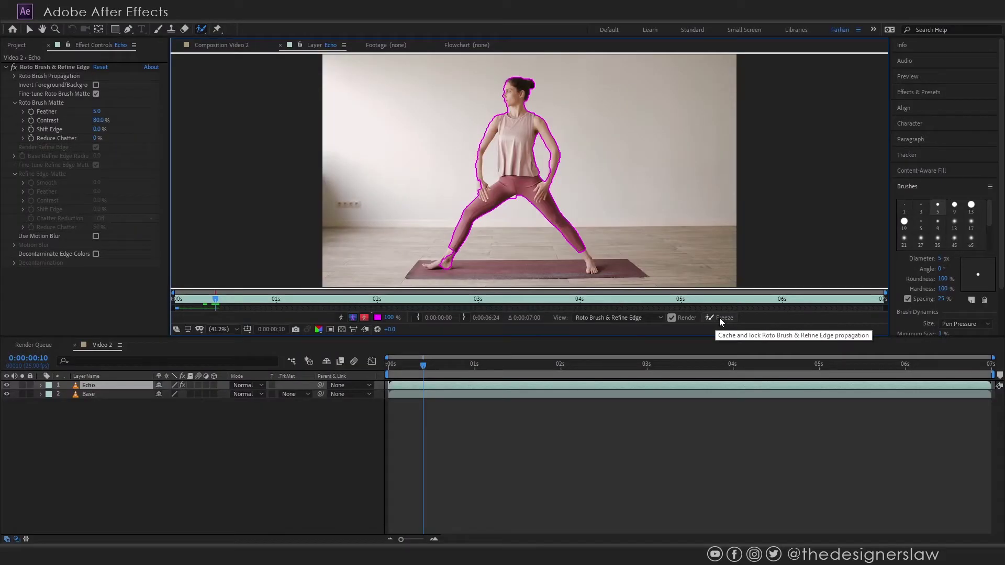
- Freeze the Roto Brush result and temporarily hide the Base layer to check the cutout
click(719, 318)
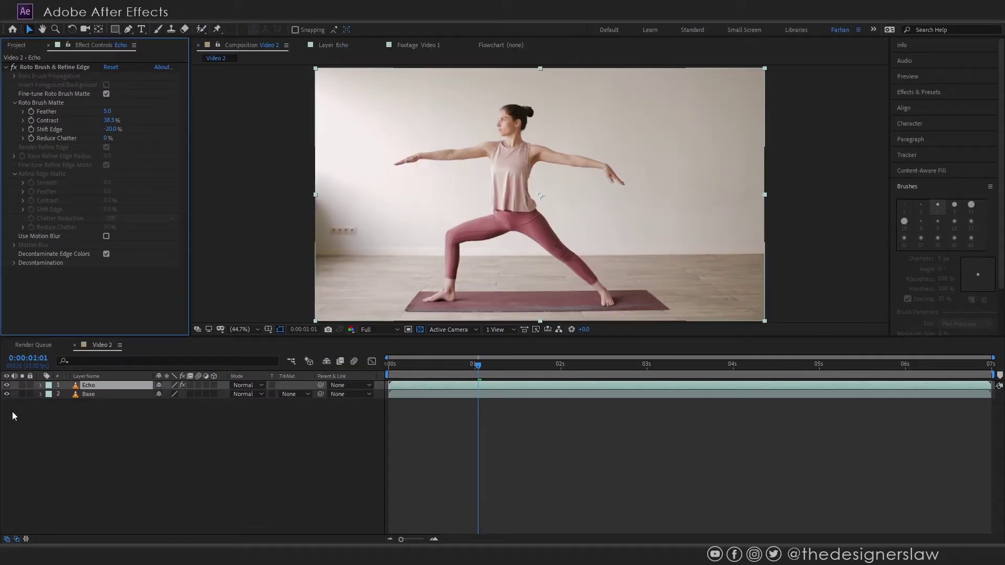
click(6, 394)
key(Page_Up)
click(7, 394)
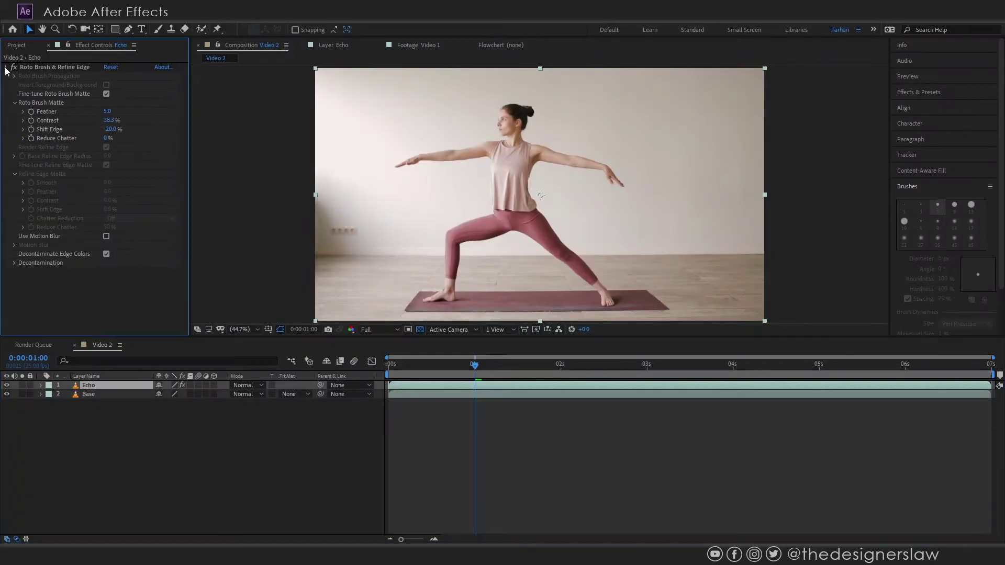
- Find the Echo effect in the effects library and apply it to the Echo layer
click(6, 67)
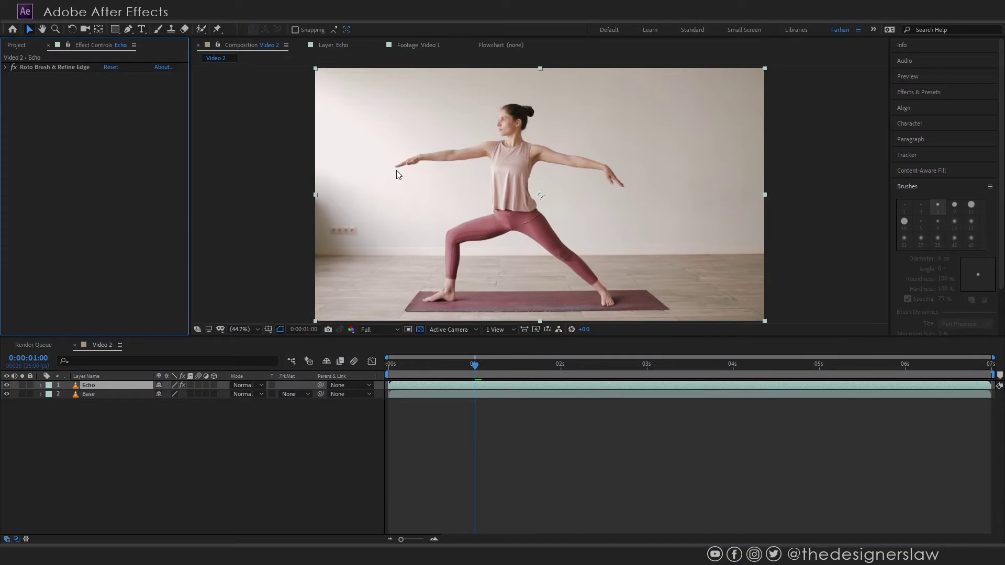
click(907, 186)
click(918, 92)
click(930, 106)
text(echo)
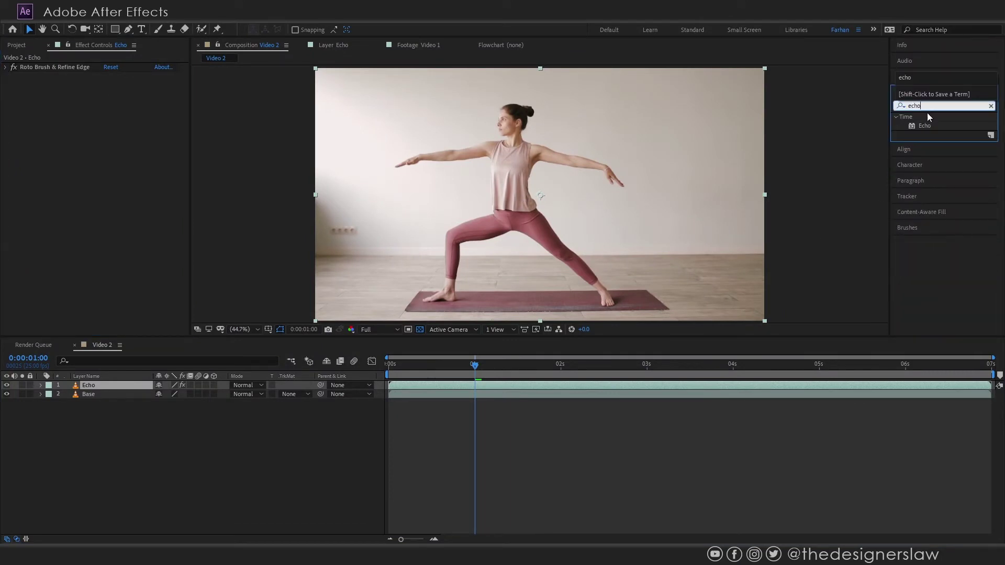
double_click(925, 126)
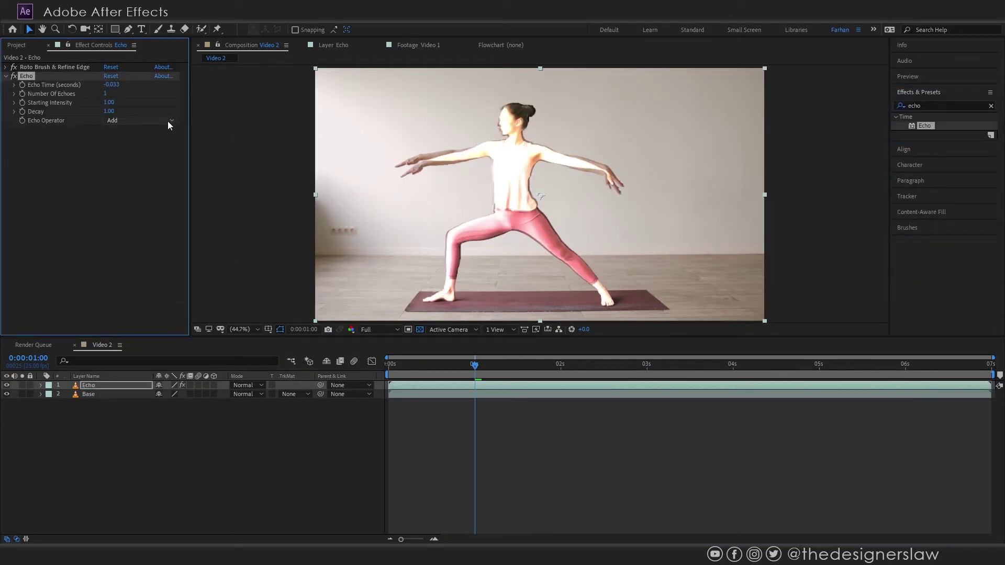
- Configure the Echo effect with the Composite In Front operator, an echo time of -0.2 seconds and 3 echoes
click(166, 121)
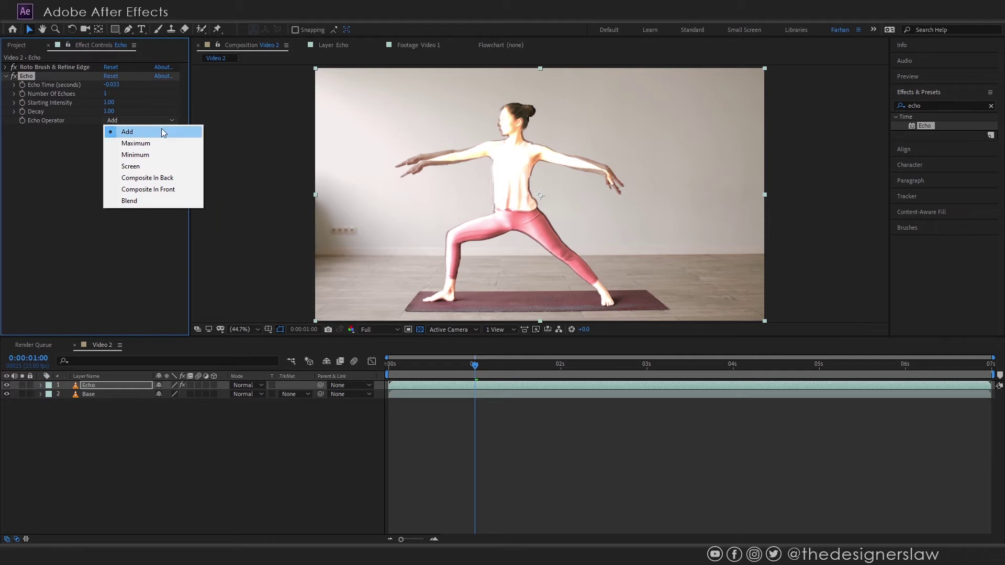
click(166, 191)
click(122, 85)
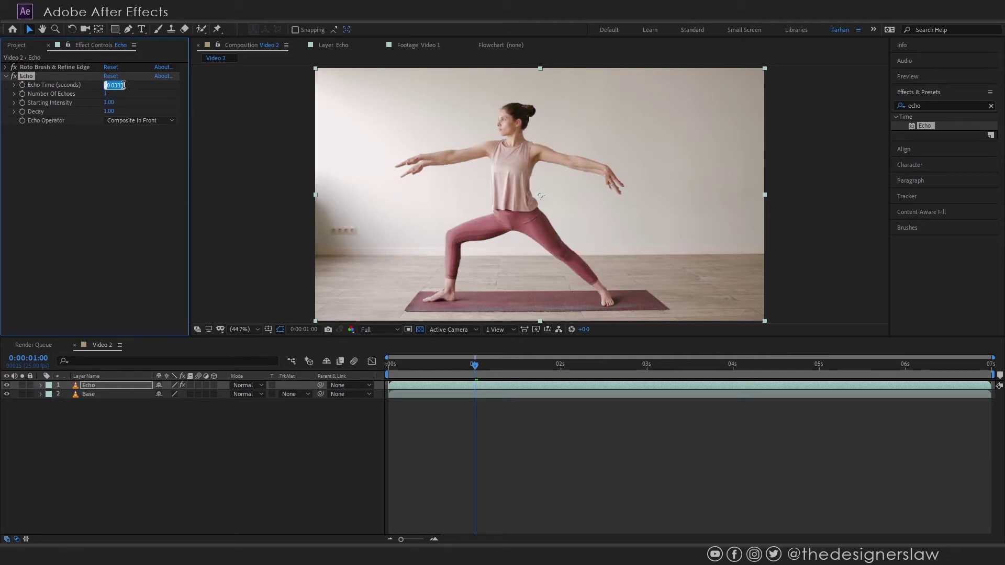
text(-0.2)
key(Return)
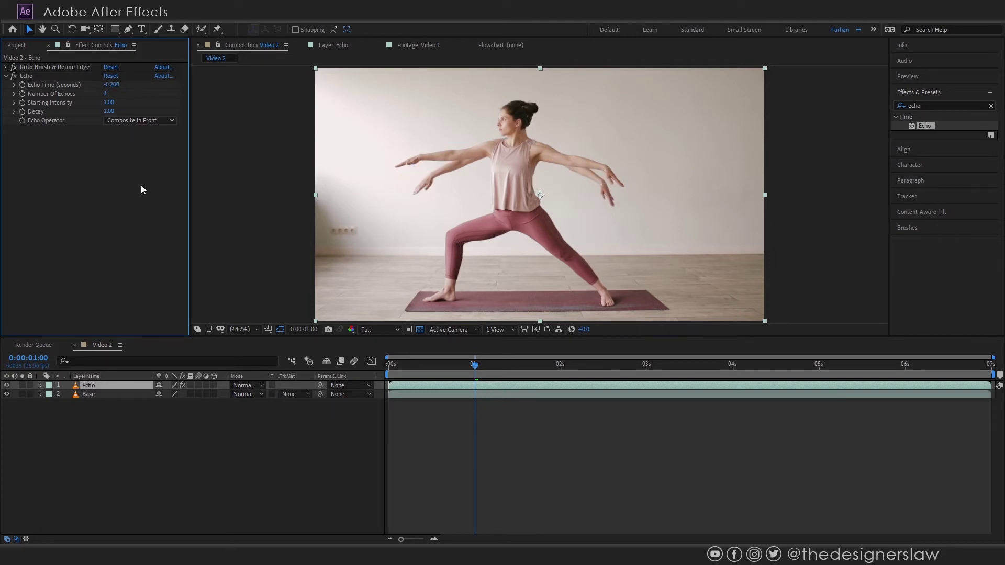
click(108, 94)
key(Return)
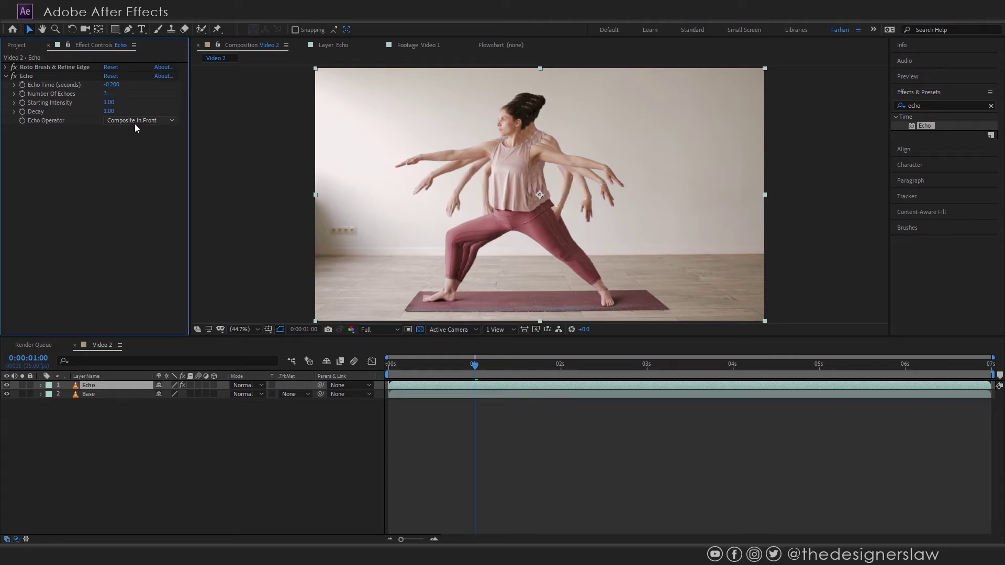
- Try out different Starting Intensity and Decay values on the Echo effect
drag(108, 103, 130, 102)
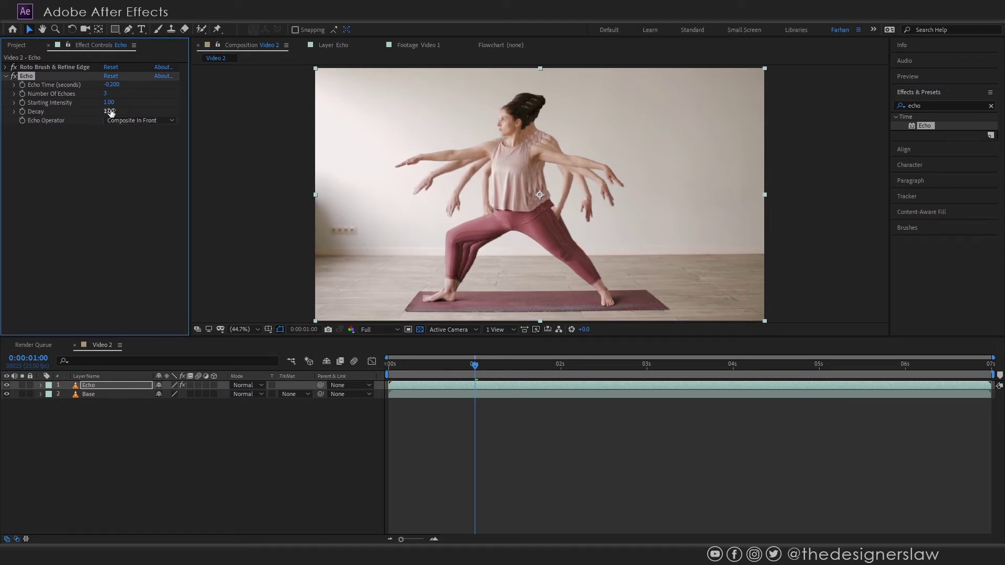
drag(106, 111, 126, 111)
click(111, 111)
click(132, 142)
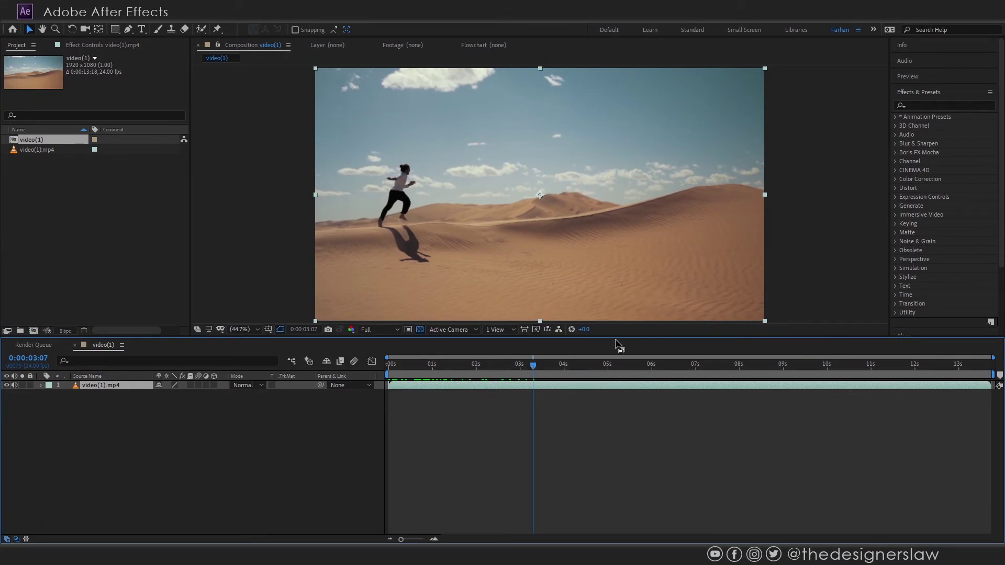
- Apply the Echo effect to the video(1).mp4 desert clip and set its Echo Operator to Minimum
click(925, 106)
drag(260, 333, 114, 388)
click(114, 112)
click(137, 148)
- Set the desert clip's Echo Time to -1 second
click(112, 76)
key(BackSpace)
text(-1)
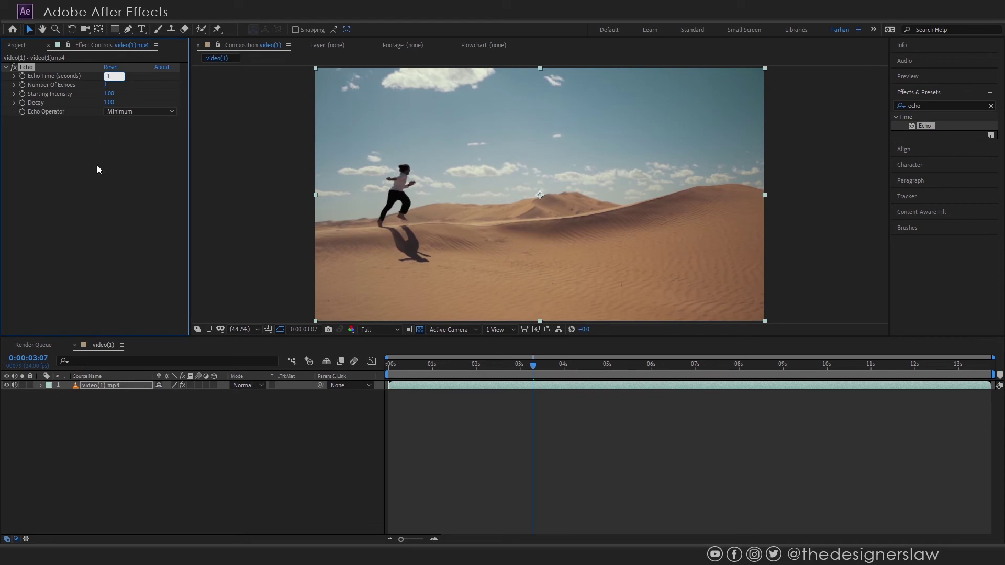